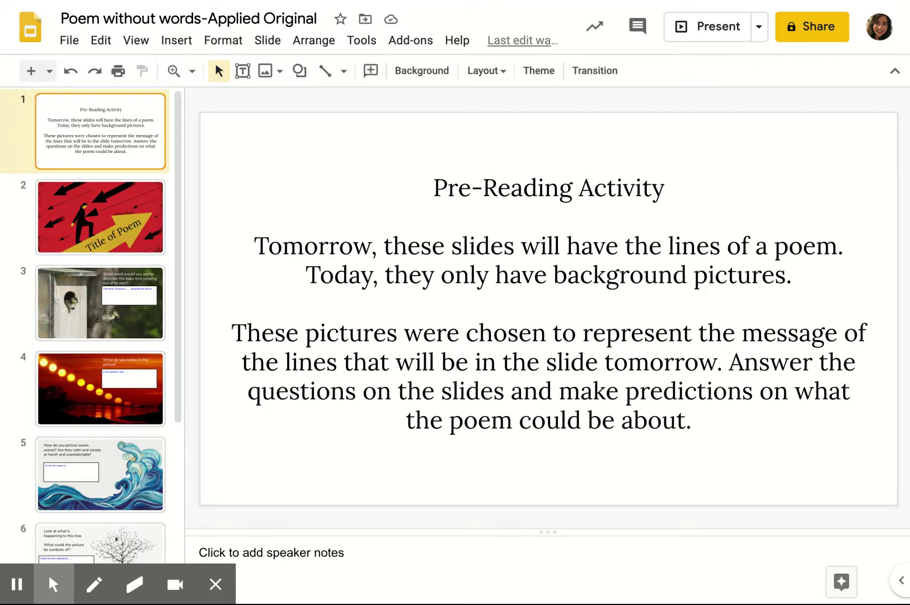
- Show slide 2 with its unedited 'Title of Poem' and 'Author Name' placeholders
left_click(103, 249)
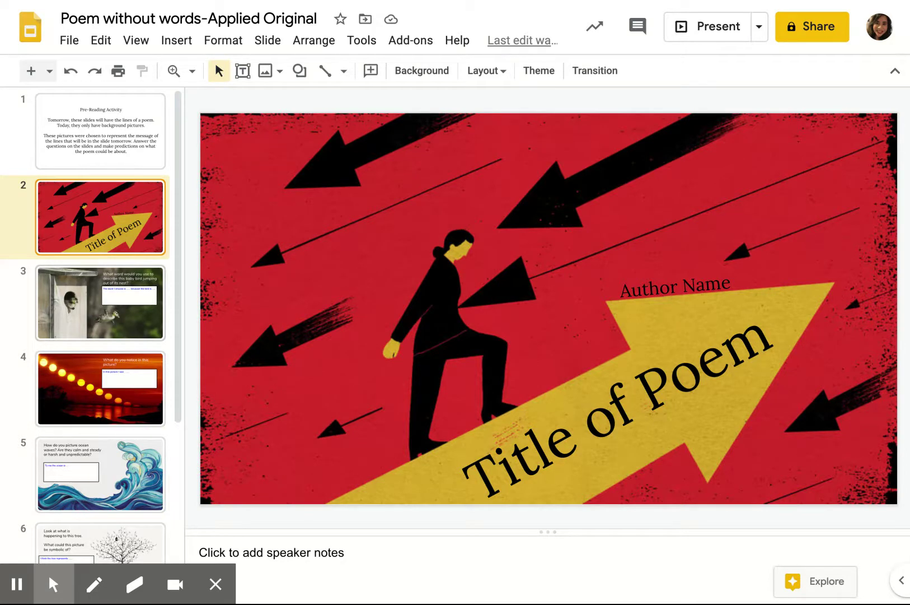
- Advance to slide 3, the baby-bird word question
key("Down")
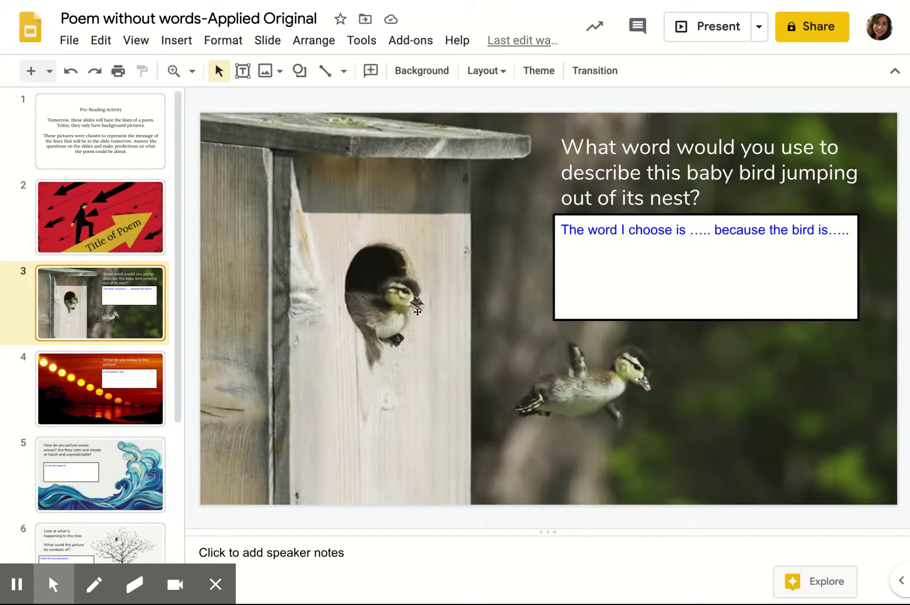
- Select the baby-bird picture, then put the caret at the end of the answer box's sentence starter
left_click(585, 412)
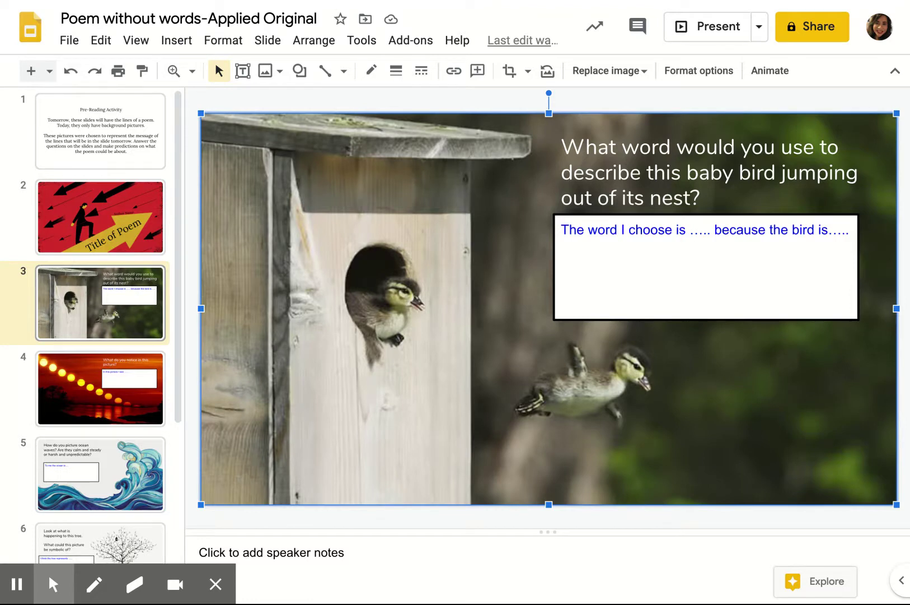
left_click(591, 240)
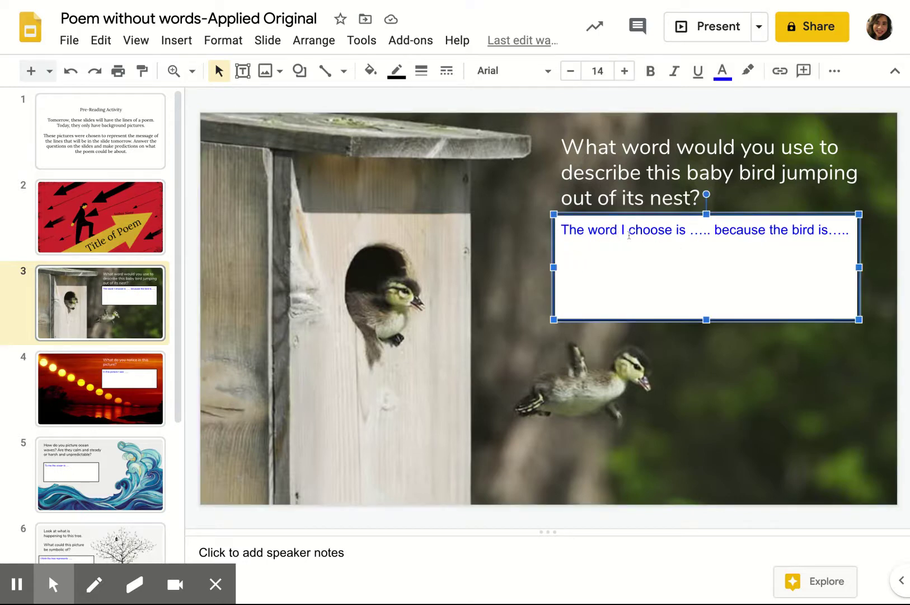
left_click(572, 238)
left_click(840, 232)
- Open the sunset slide, select its 'In this picture I see' answer box, and scroll the filmstrip down
left_click(122, 400)
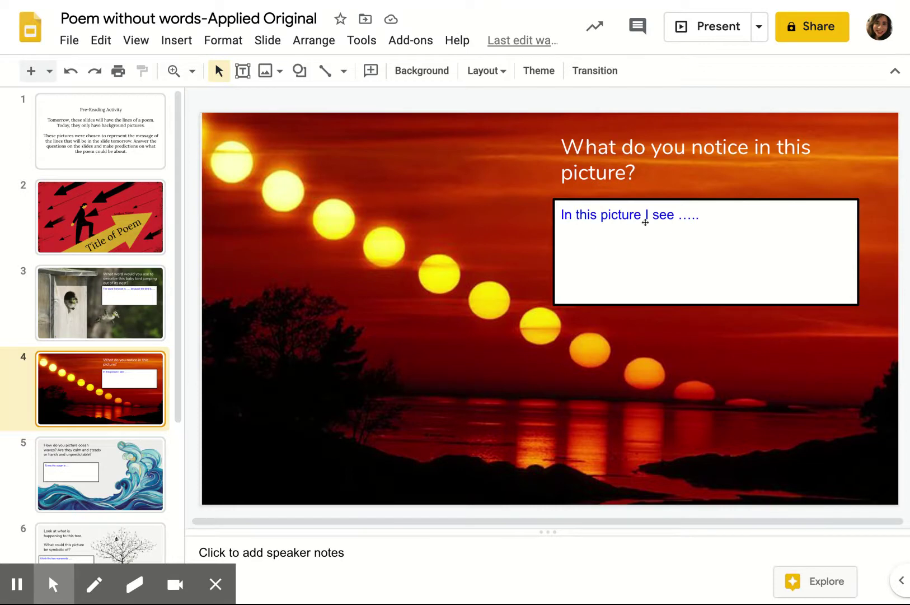
left_click(688, 224)
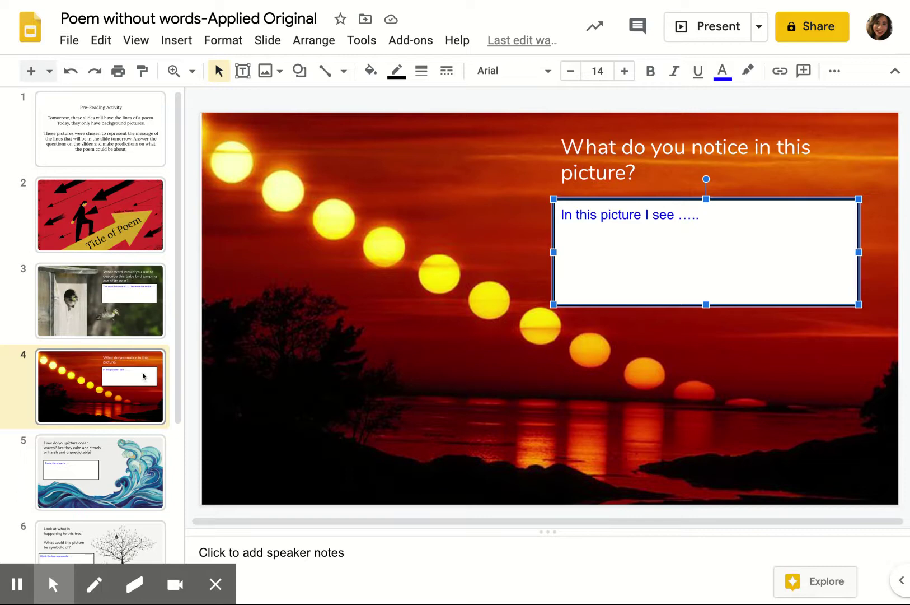
scroll(131, 397, "down", 1)
scroll(130, 397, "down", 2)
scroll(130, 396, "down", 1)
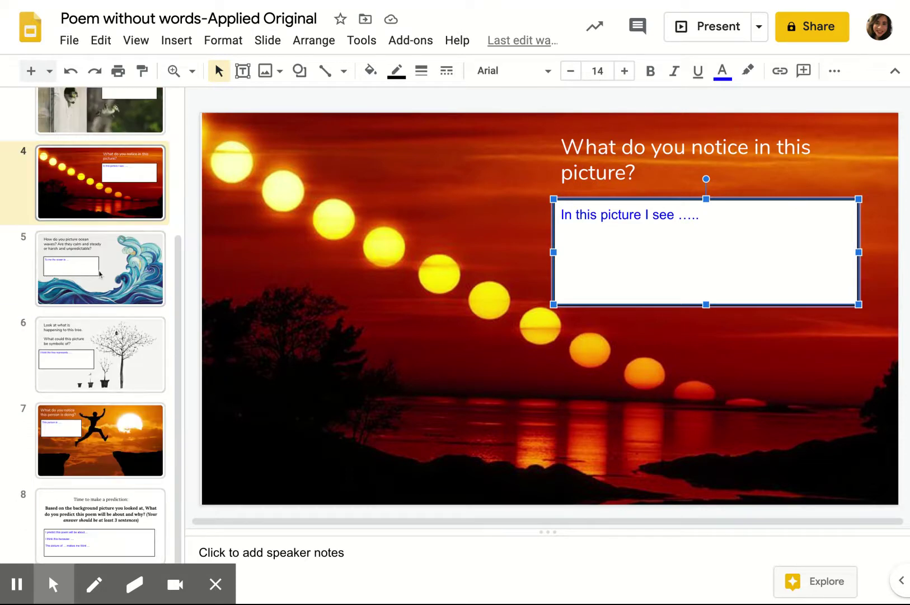
- View the ocean-waves slide and its answer box, then go to the tree slide 6
left_click(103, 275)
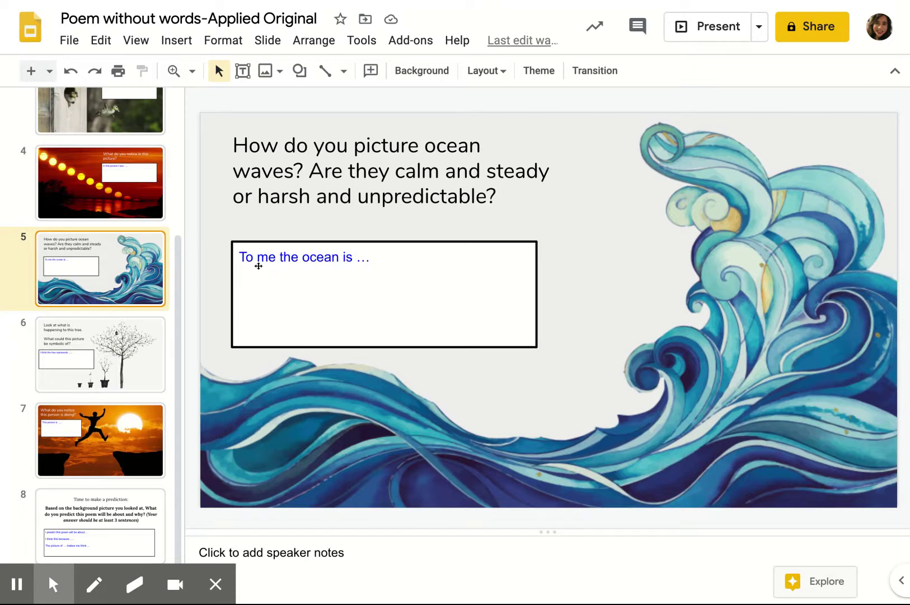
left_click(376, 264)
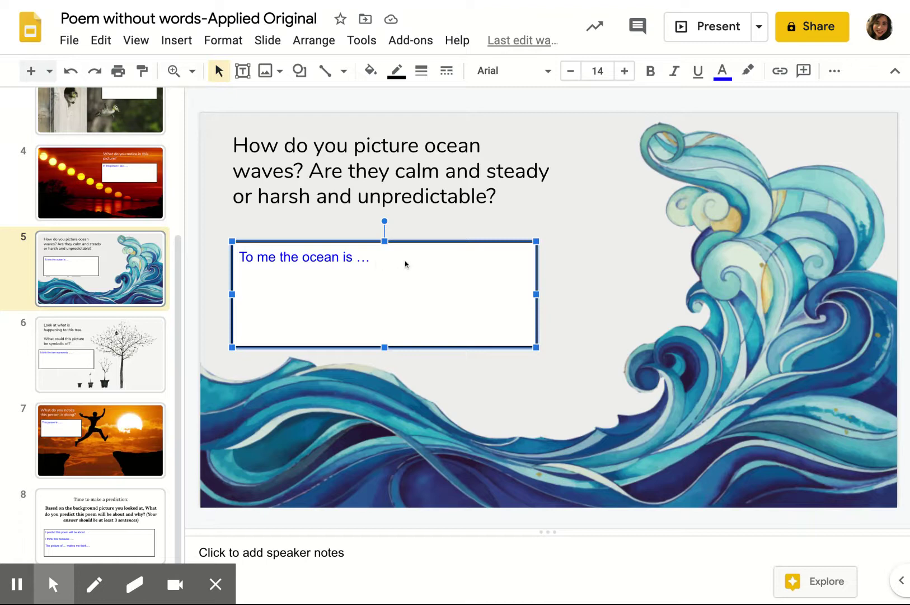
left_click(126, 360)
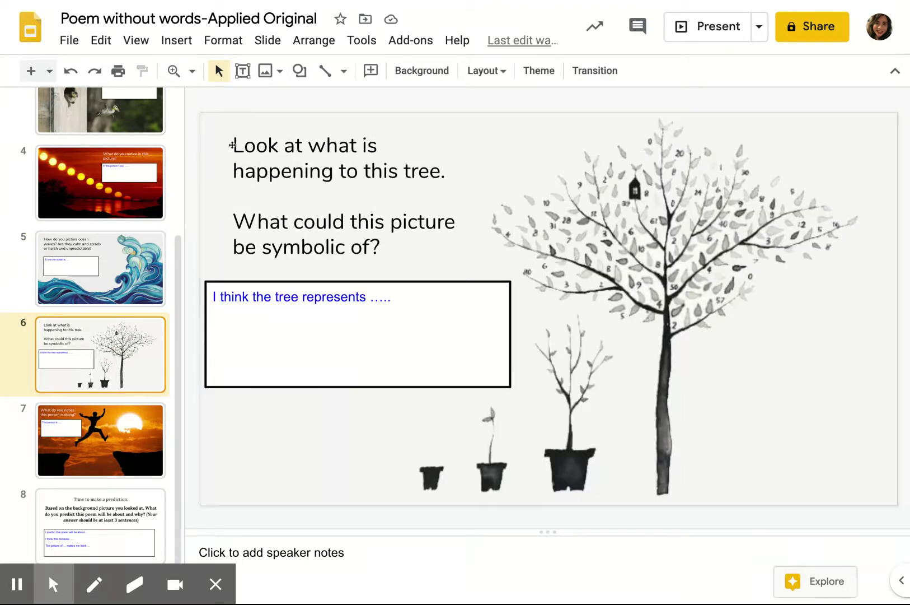
- Select the tree picture, question and answer box, then go to the cliff-jumper slide 7
left_click(445, 468)
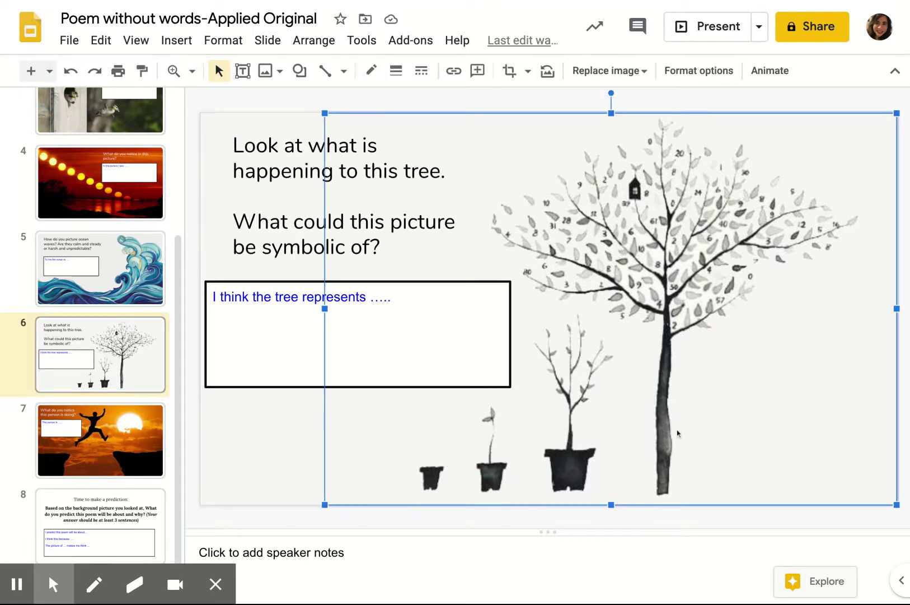
key("Tab")
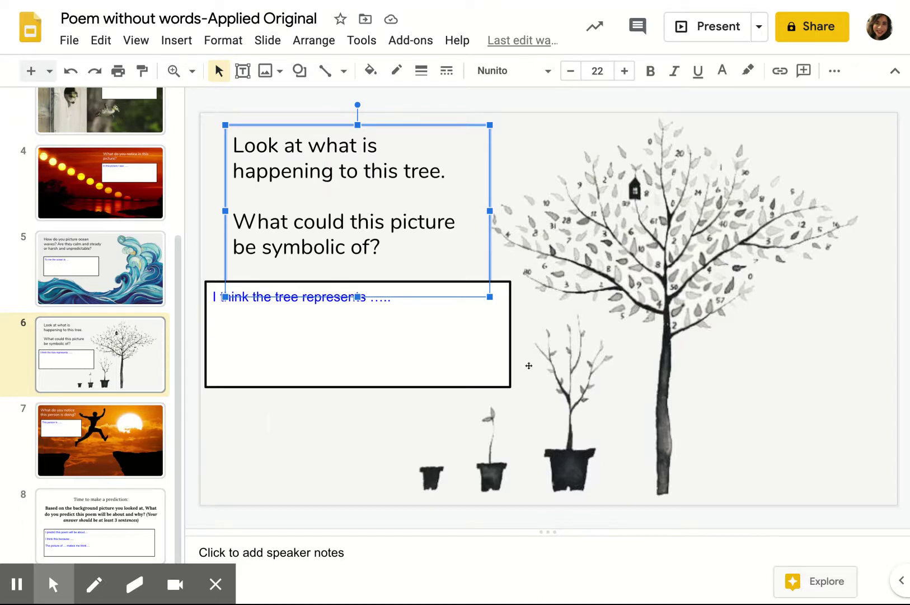
left_click(525, 114)
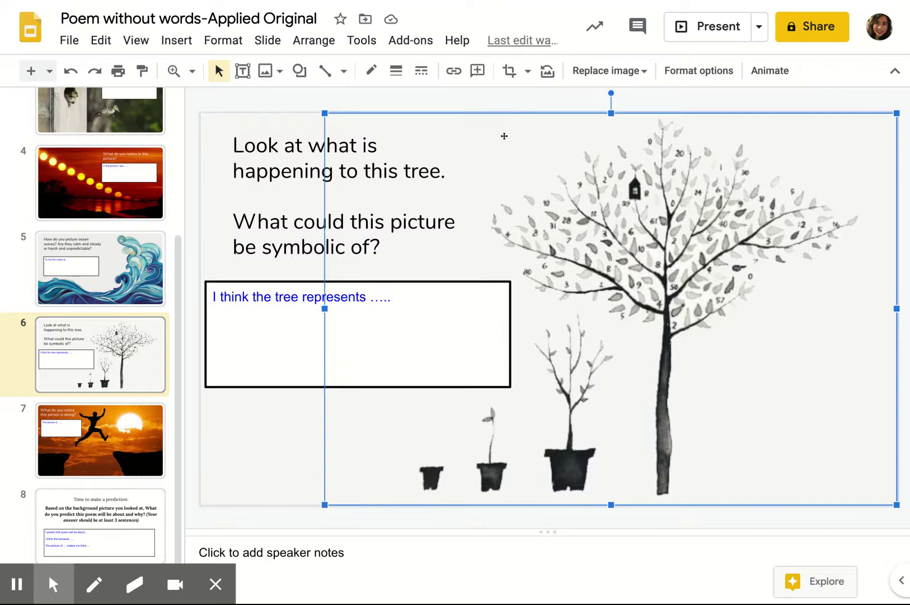
left_click(235, 316)
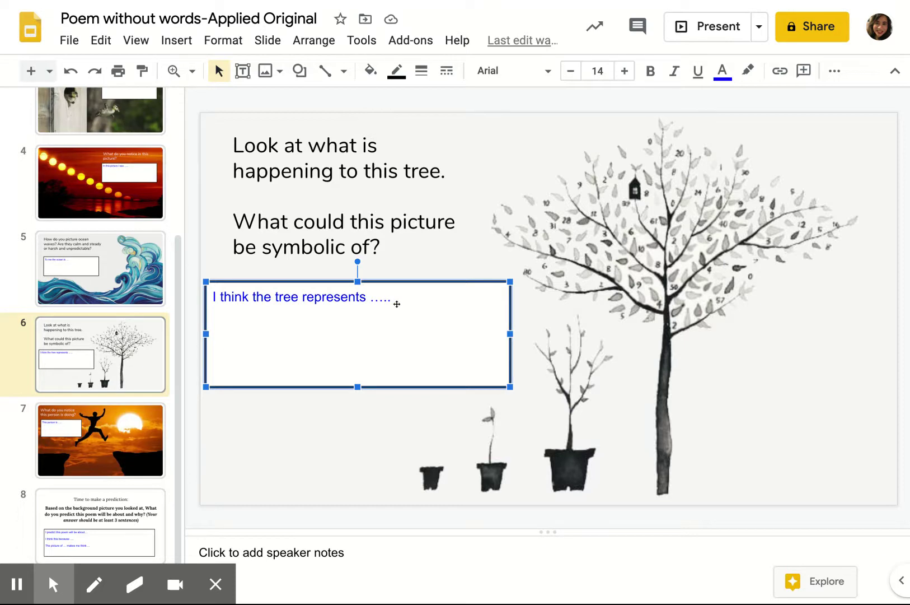
left_click(120, 455)
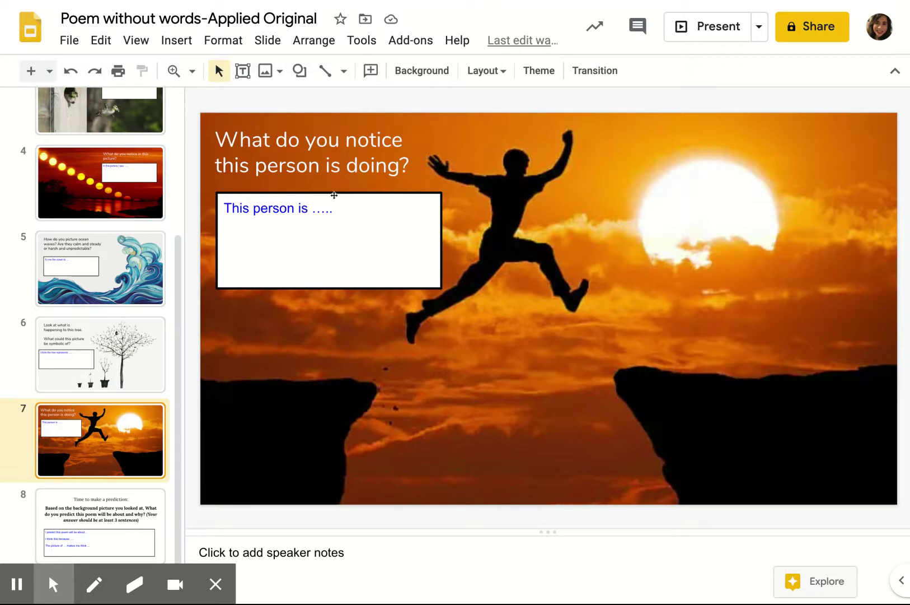
- Select the cliff-sunset picture and 'This person is' box, then go to prediction slide 8
left_click(511, 201)
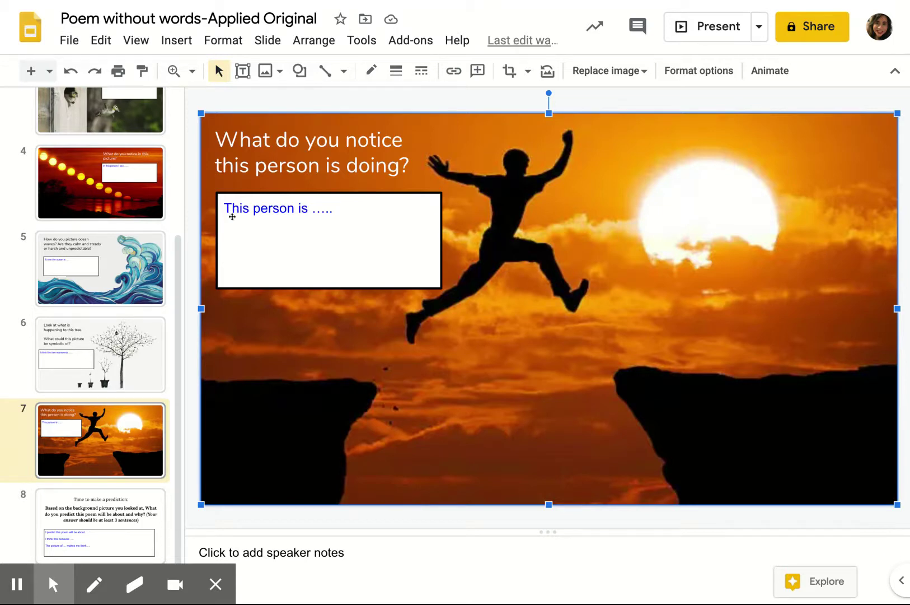
left_click(231, 217)
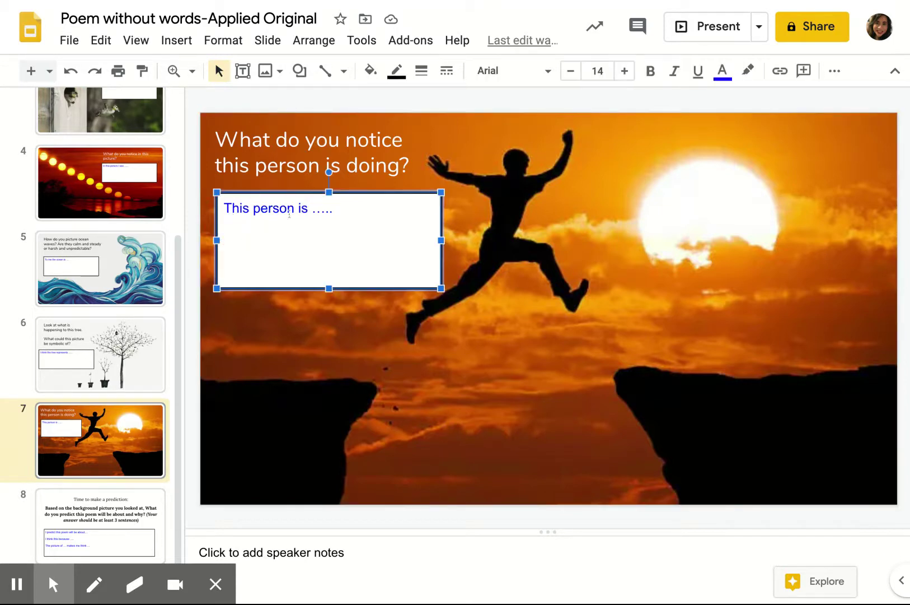
left_click(109, 507)
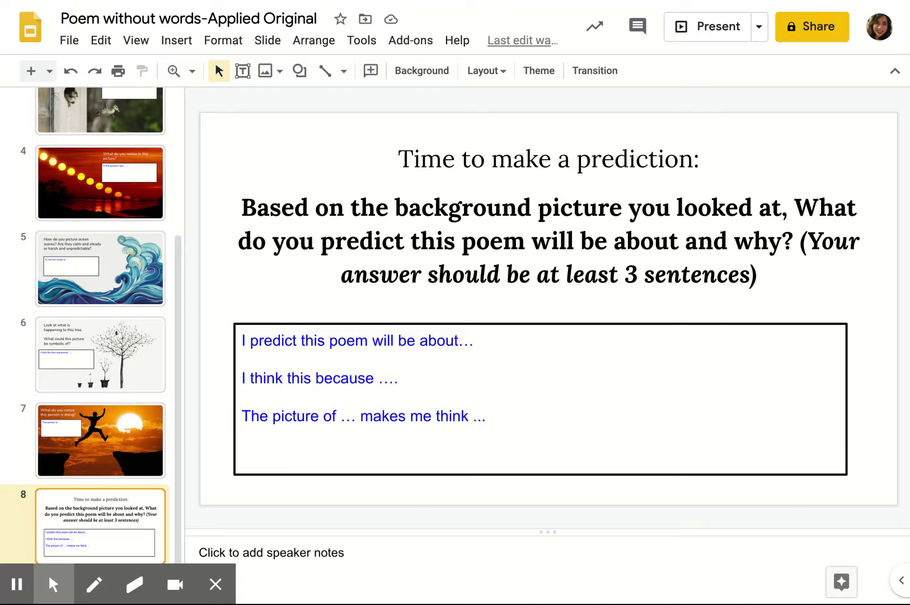
left_click(641, 283)
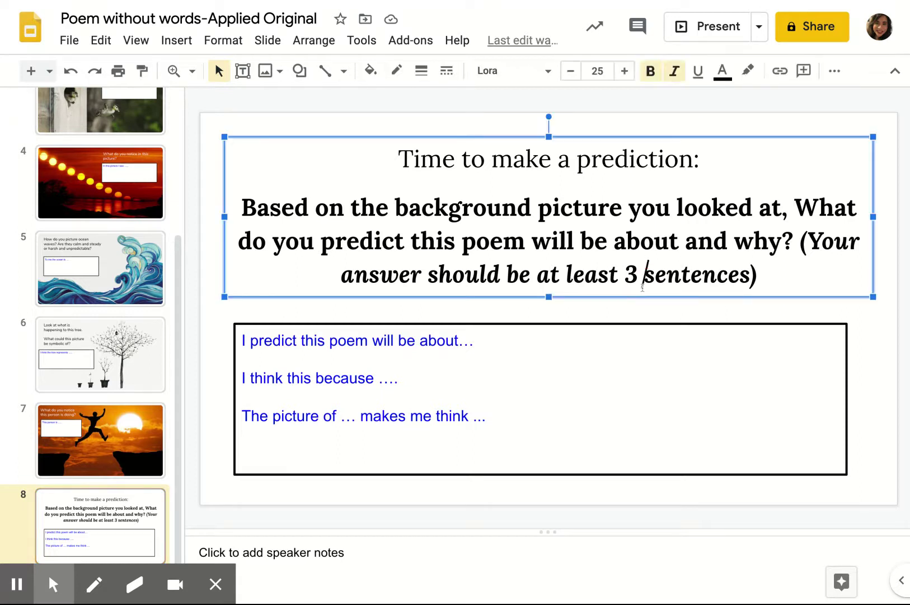
left_click(638, 283)
triple_click(638, 283)
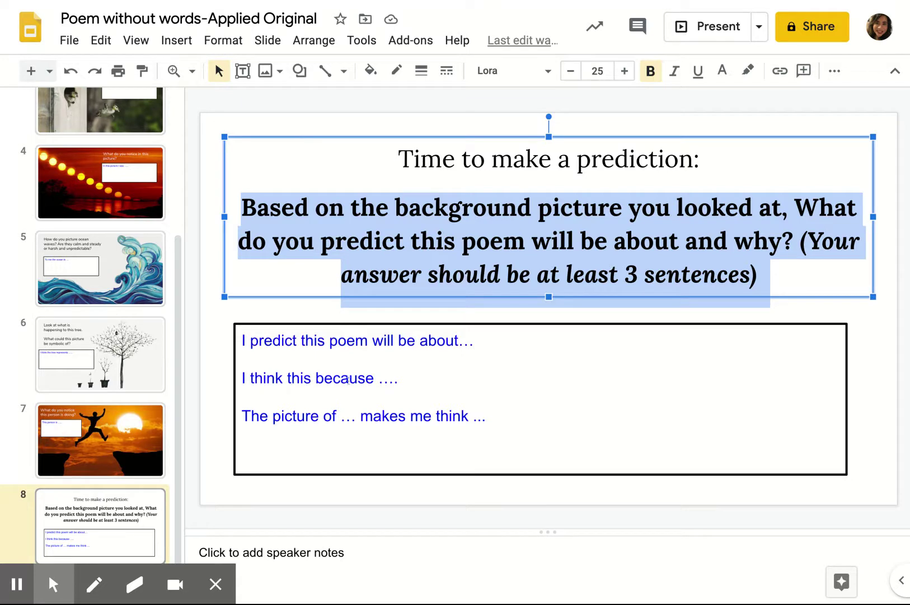
left_click(401, 380)
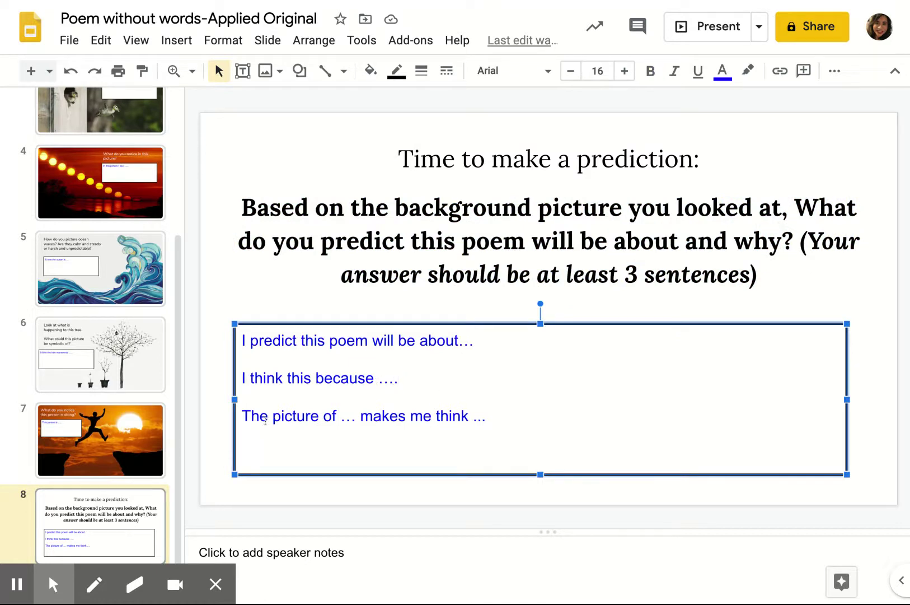
left_click(341, 417)
left_click(487, 417)
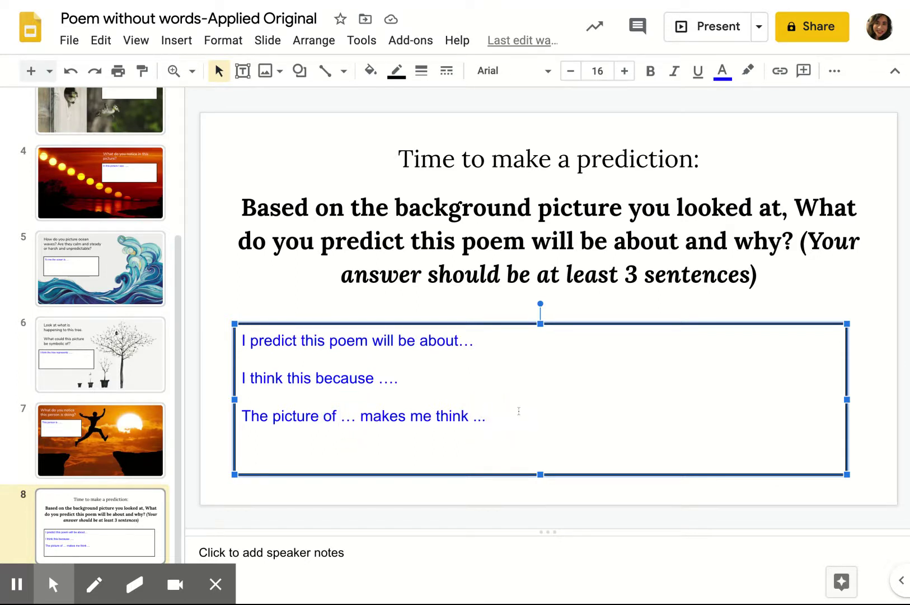